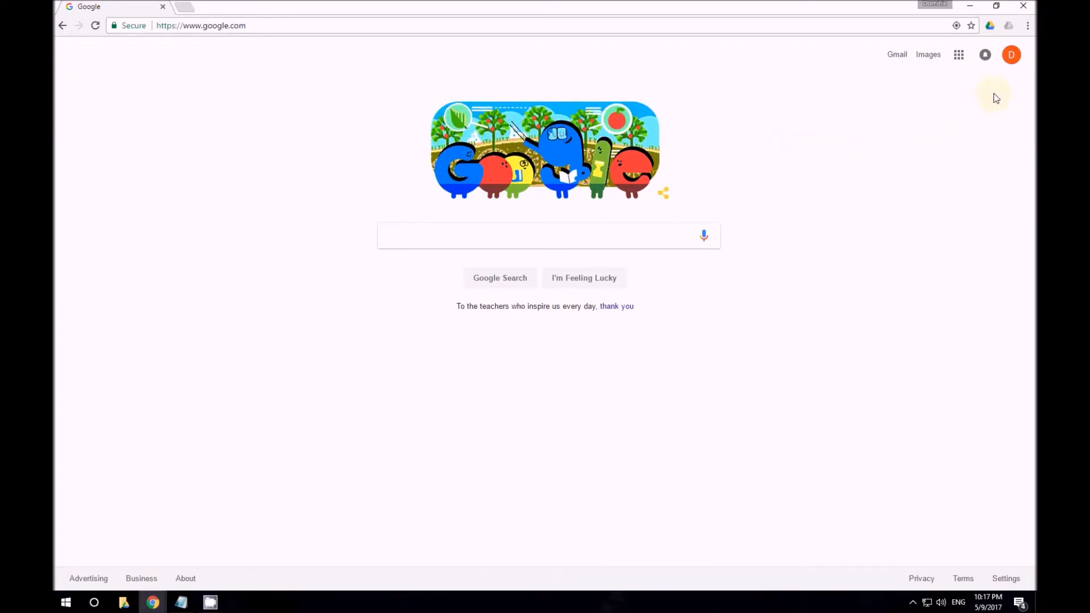
# Open Google Drive from the Google apps grid to show My Drive's four folders
pyautogui.click(1010, 54)
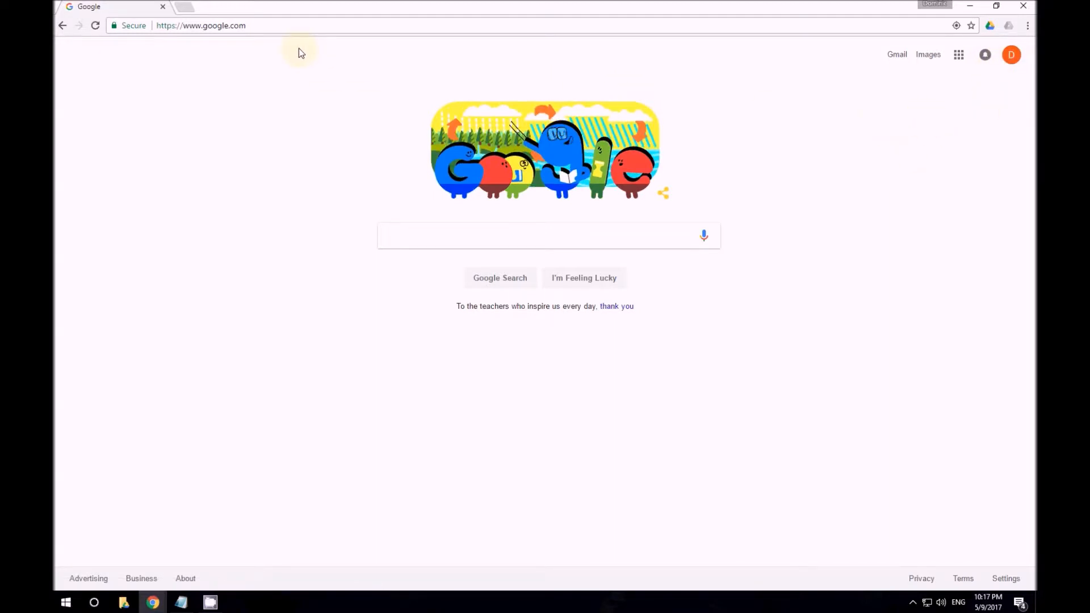
pyautogui.click(960, 61)
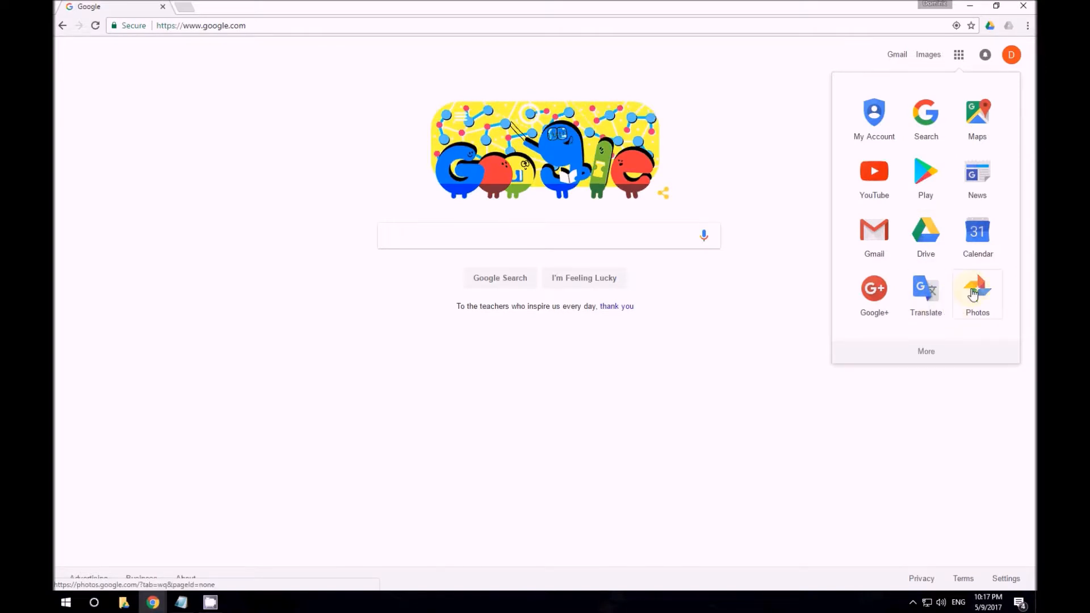
pyautogui.click(929, 237)
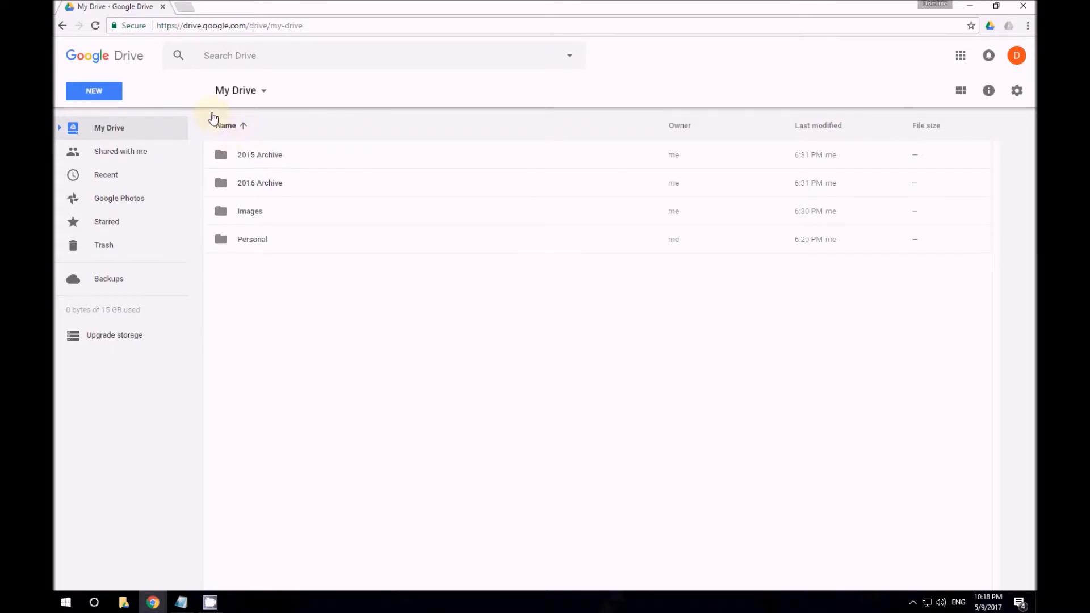
# Create a new folder named 'Example Folder' in My Drive
pyautogui.click(107, 98)
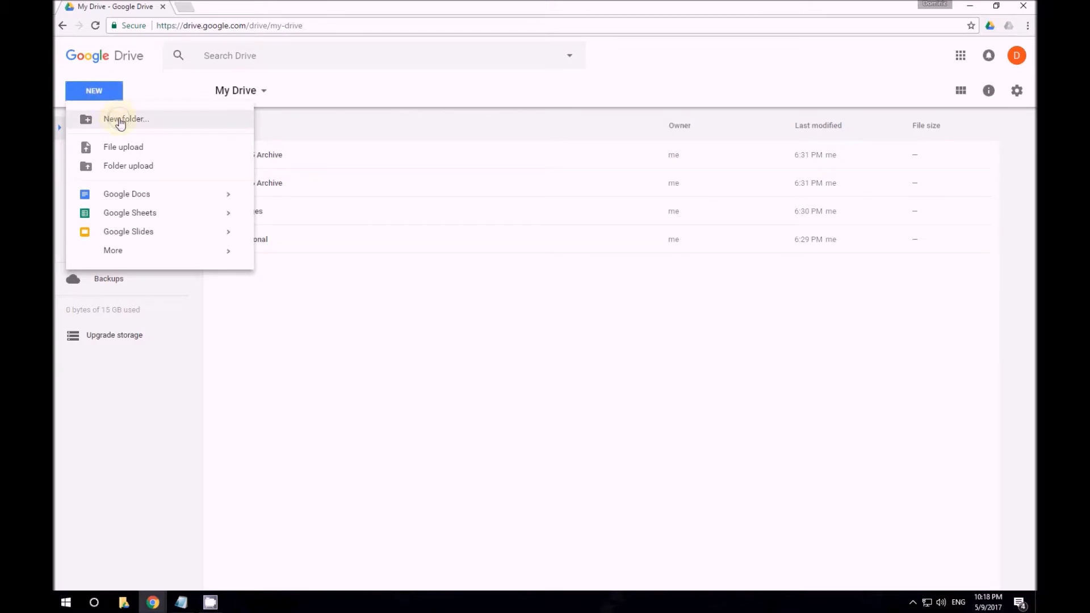
pyautogui.click(121, 120)
pyautogui.write('Example Folder')
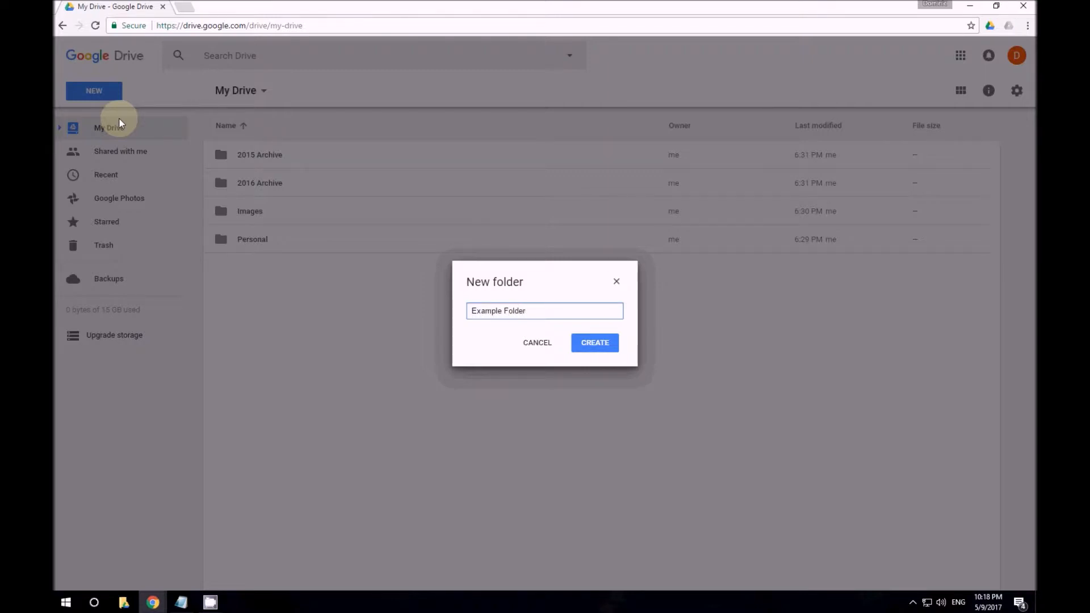
pyautogui.click(596, 343)
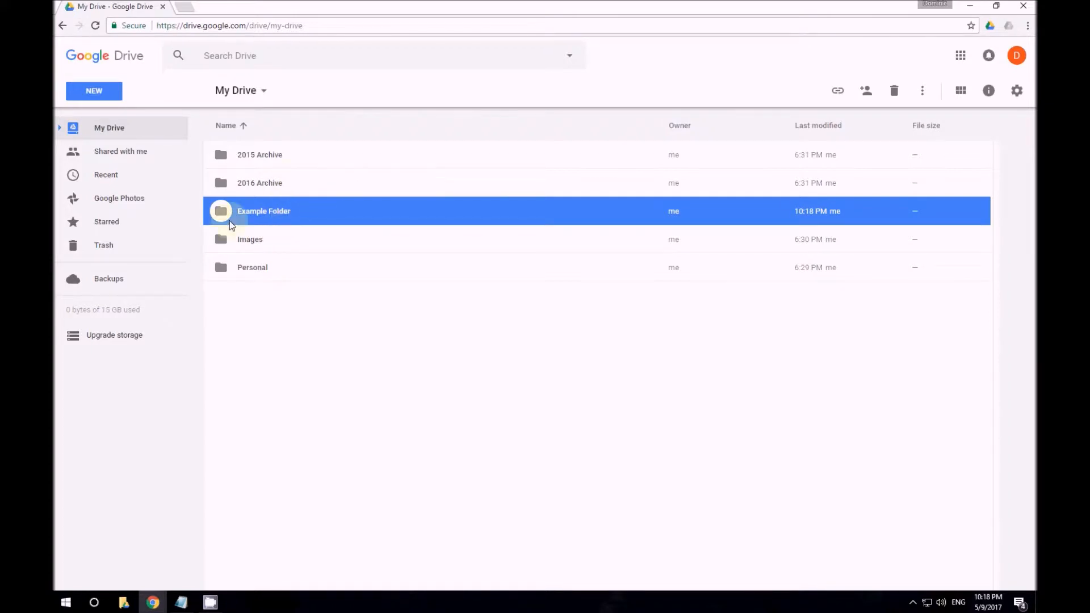
# Inside Example Folder, create a new blank Google Docs document
pyautogui.doubleClick(300, 211)
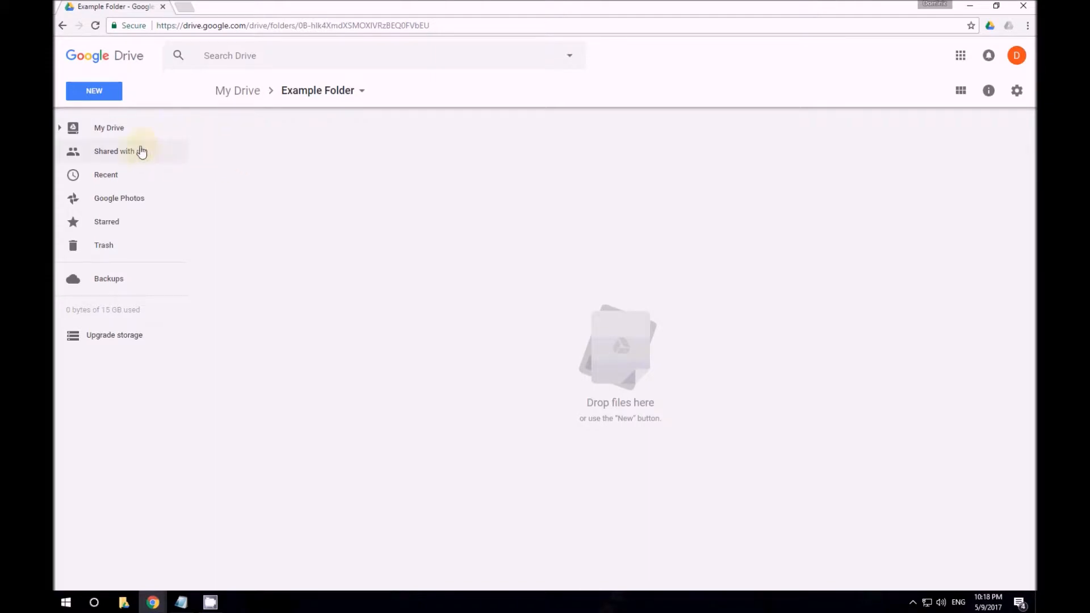
pyautogui.click(101, 100)
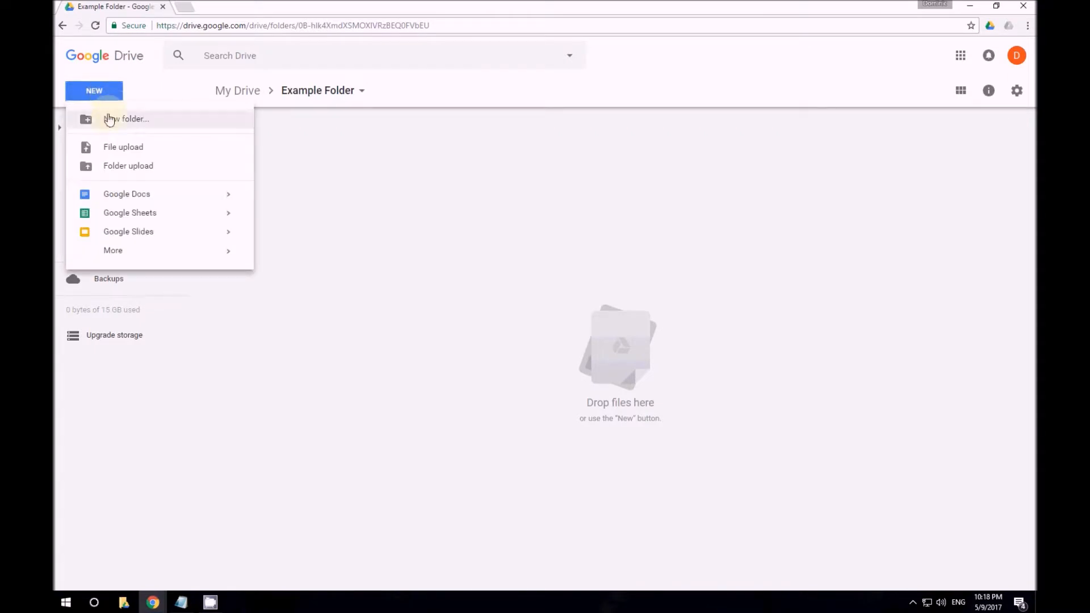
pyautogui.click(151, 195)
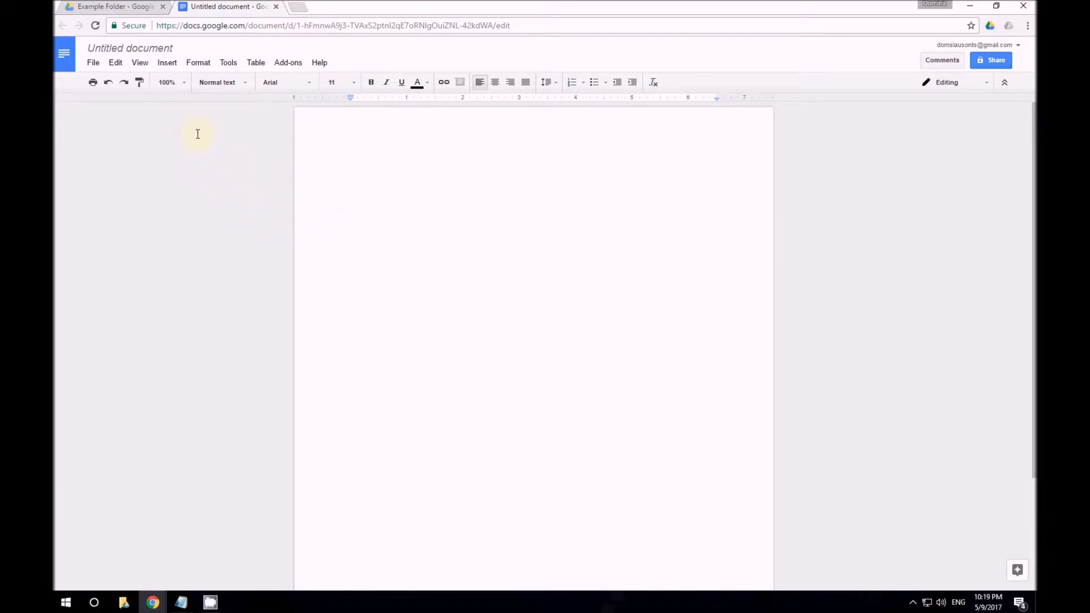
# Replace the 'Untitled document' title with 'Example Document'
pyautogui.click(149, 46)
pyautogui.moveTo(177, 49); pyautogui.dragTo(85, 49)
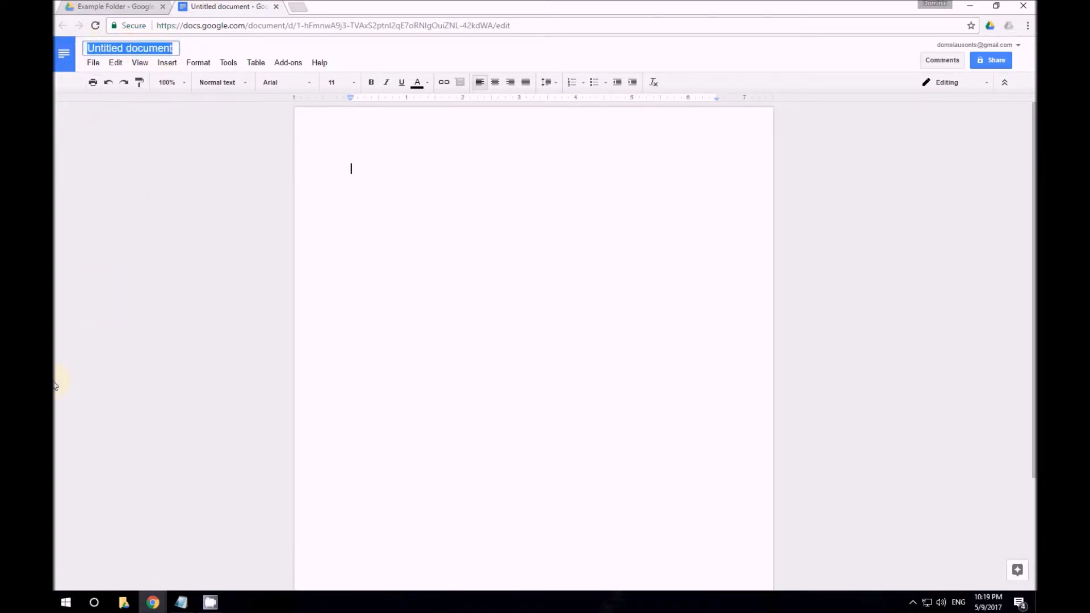
pyautogui.press('BackSpace')
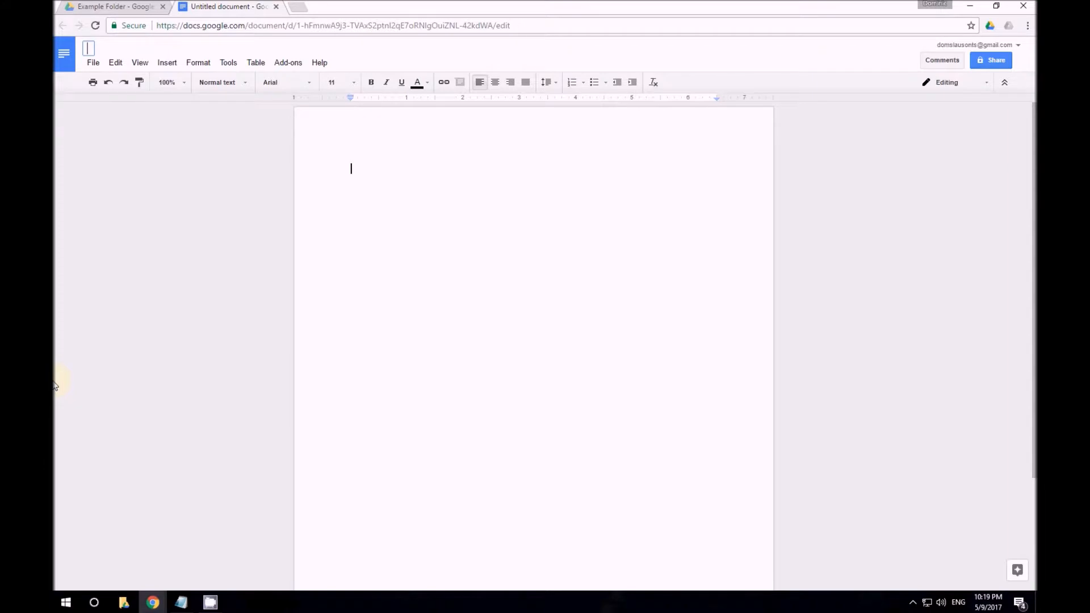
pyautogui.write('Example Document')
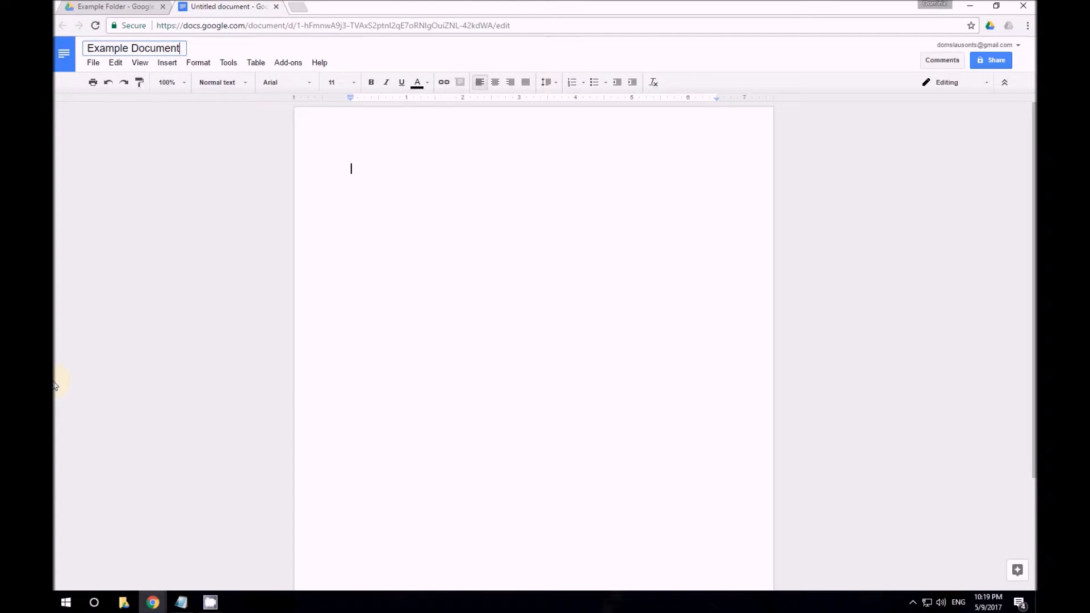
pyautogui.press('Return')
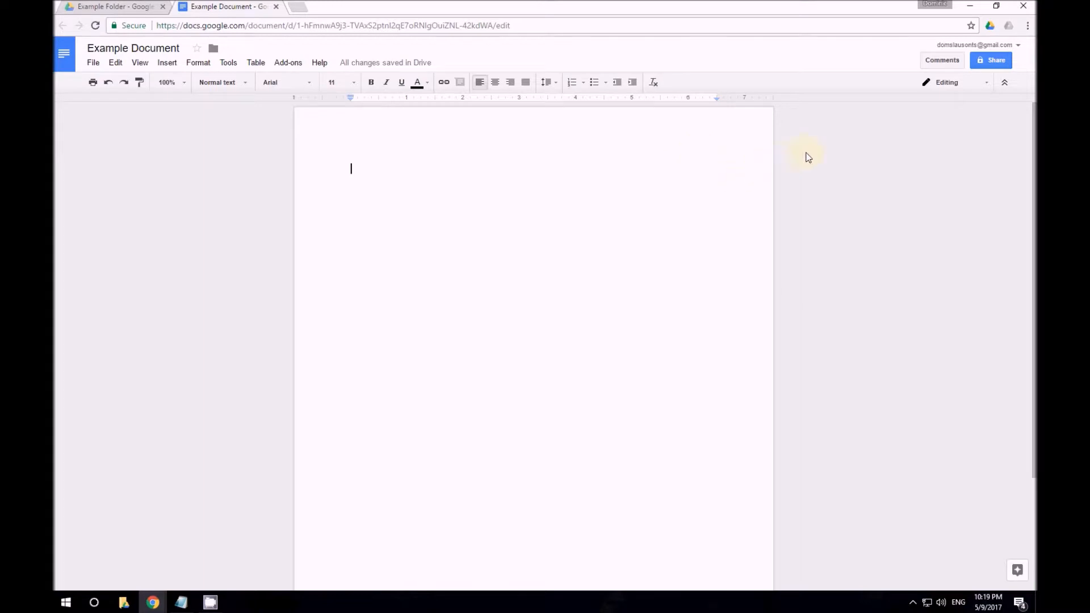
# In the Share dialog, add the collaborator's e-mail address as a recipient
pyautogui.click(997, 64)
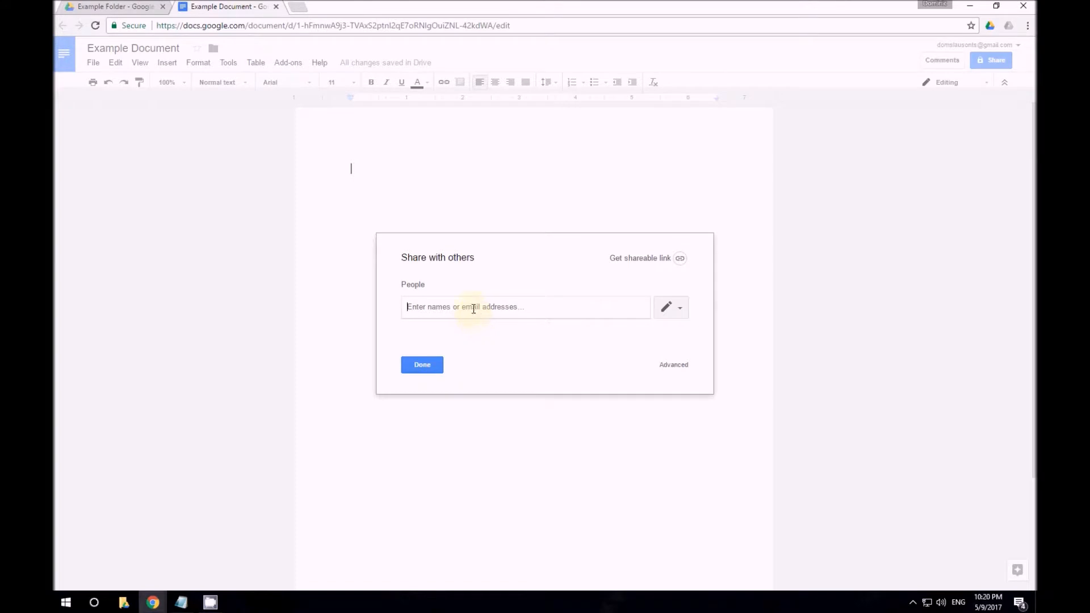
pyautogui.click(415, 308)
pyautogui.press('Return')
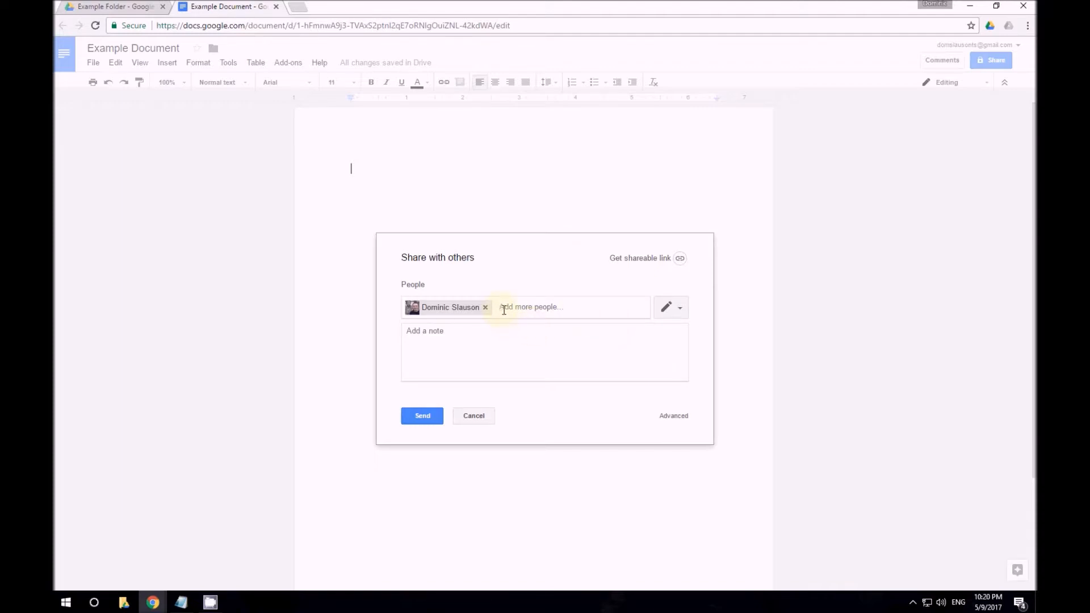
# Keep edit access and send the invite with note 'Here is the document that we will be working on'
pyautogui.click(680, 309)
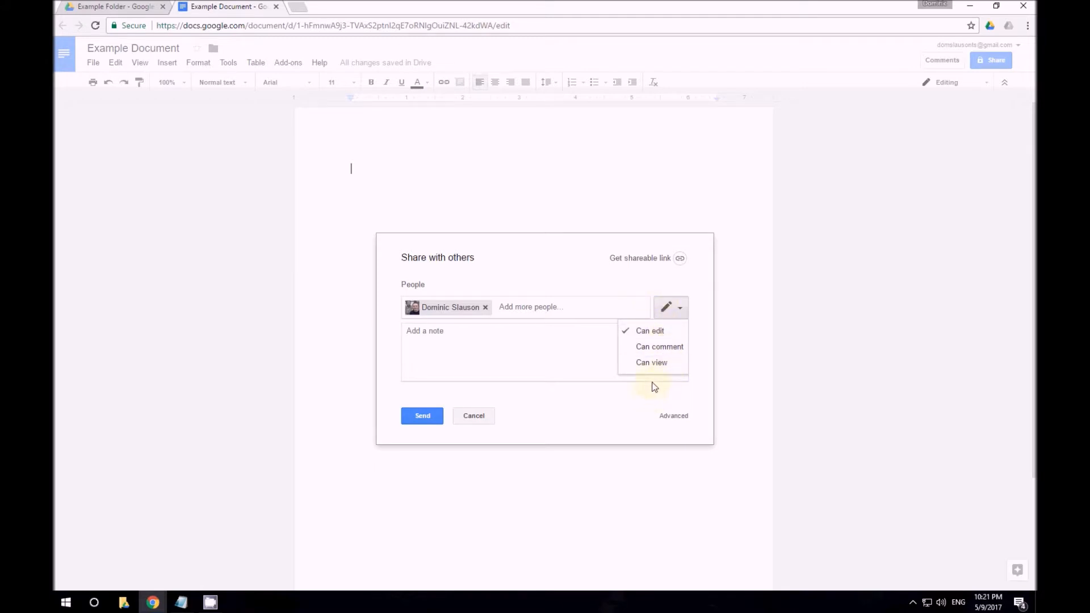
pyautogui.click(659, 335)
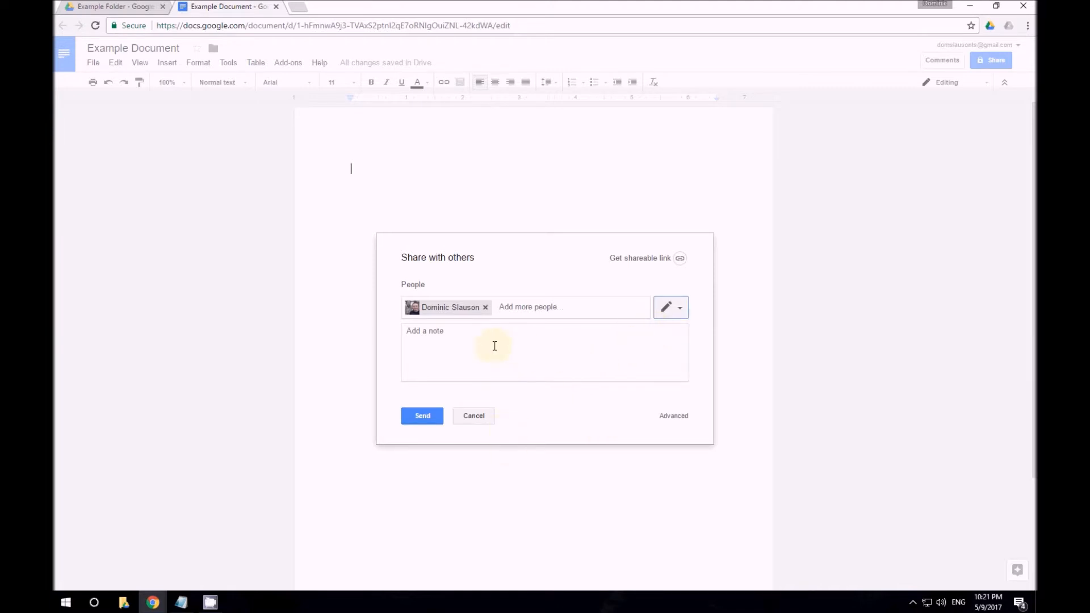
pyautogui.click(461, 359)
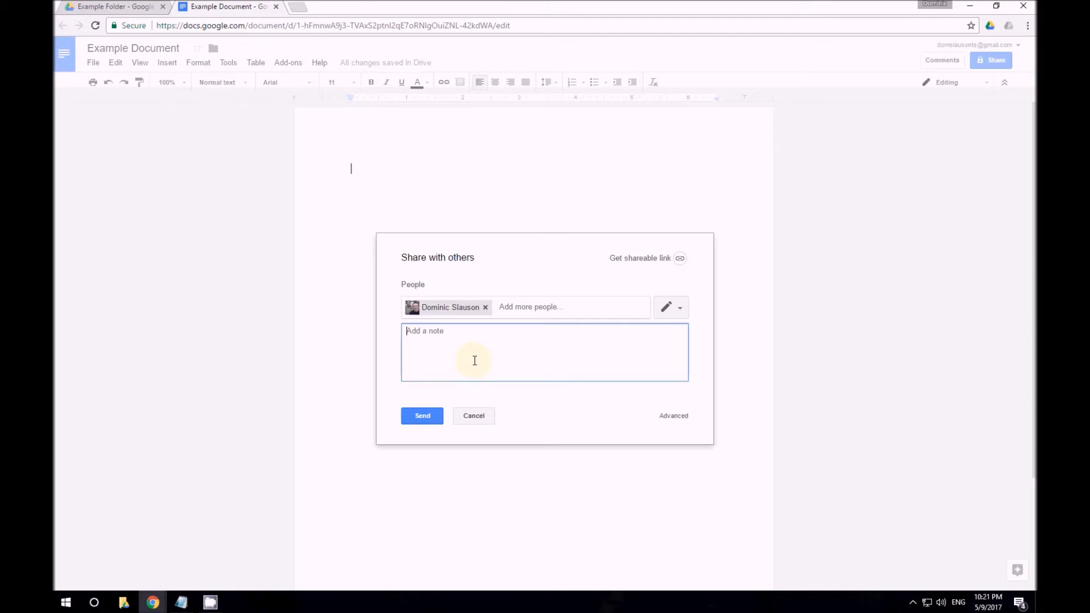
pyautogui.write('Here is the document that we will be work')
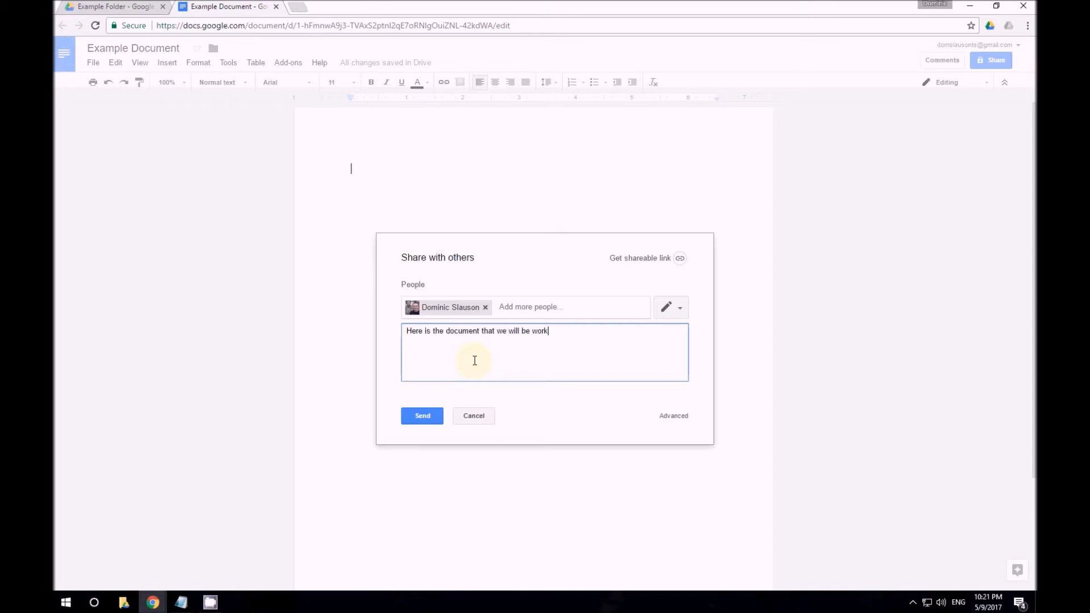
pyautogui.write('ing on!')
pyautogui.click(420, 423)
pyautogui.moveTo(405, 331); pyautogui.dragTo(446, 332)
pyautogui.moveTo(531, 337); pyautogui.dragTo(567, 331)
pyautogui.click(577, 342)
pyautogui.click(422, 419)
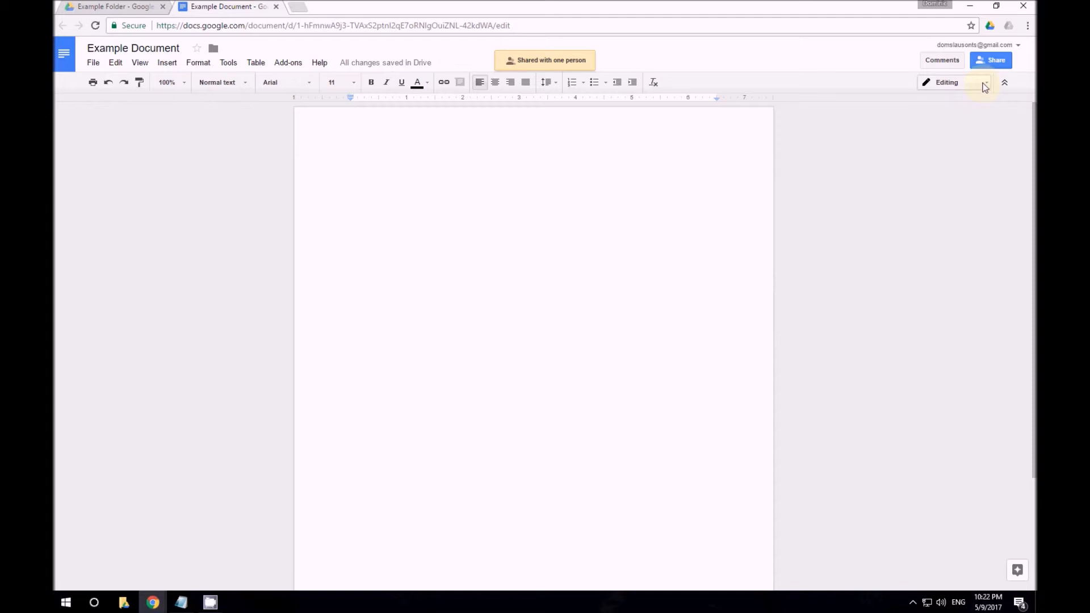
# Check the sharing list shows one person, then close it and return to the document
pyautogui.click(997, 65)
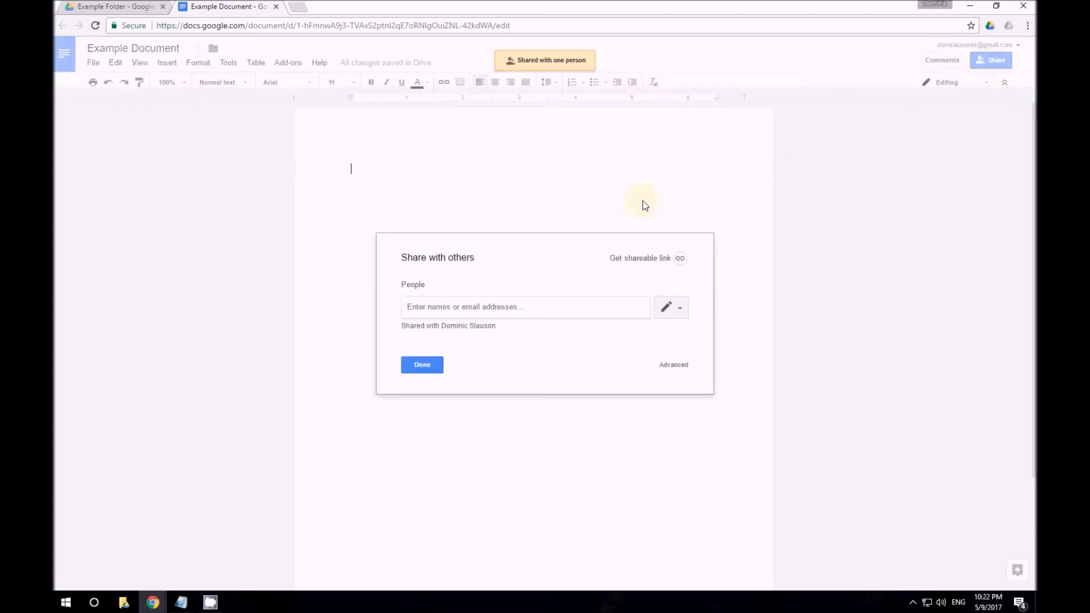
pyautogui.click(418, 364)
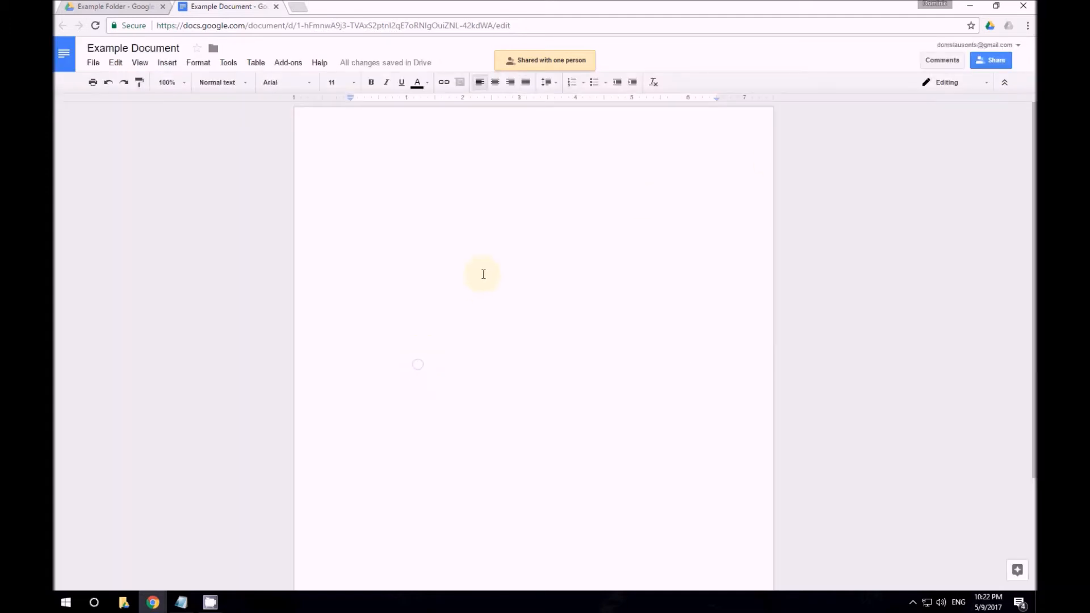
pyautogui.click(498, 156)
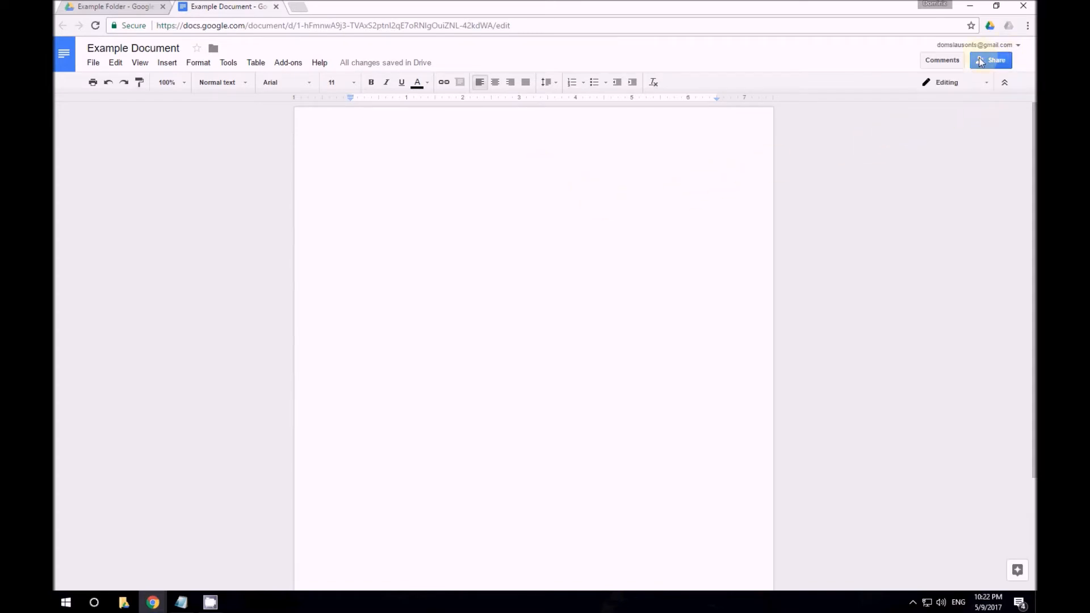
# In Advanced sharing, set the collaborator to Can view and save the change
pyautogui.click(996, 61)
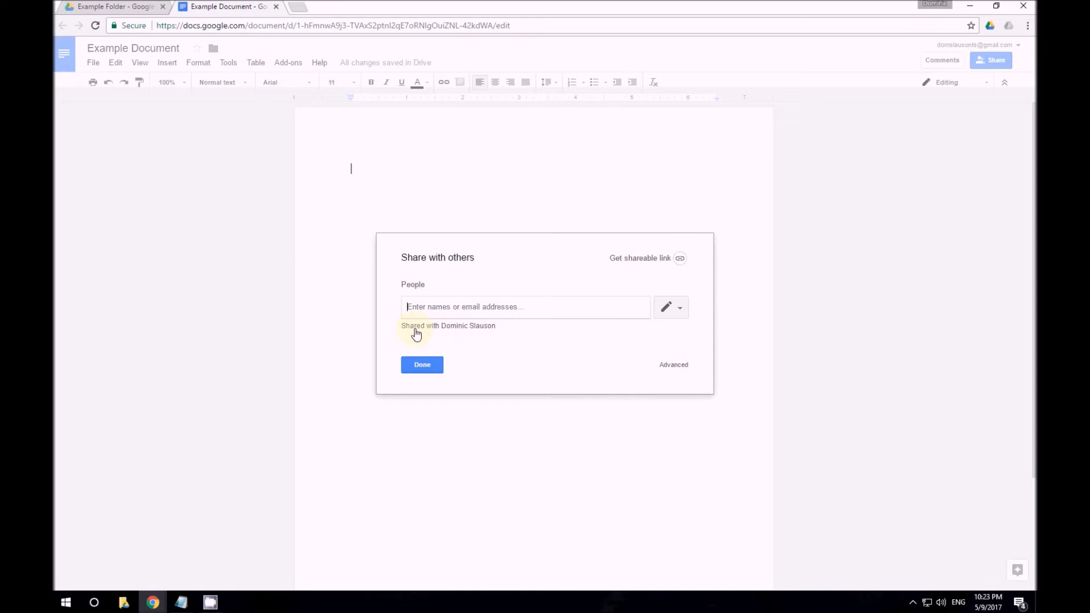
pyautogui.click(459, 331)
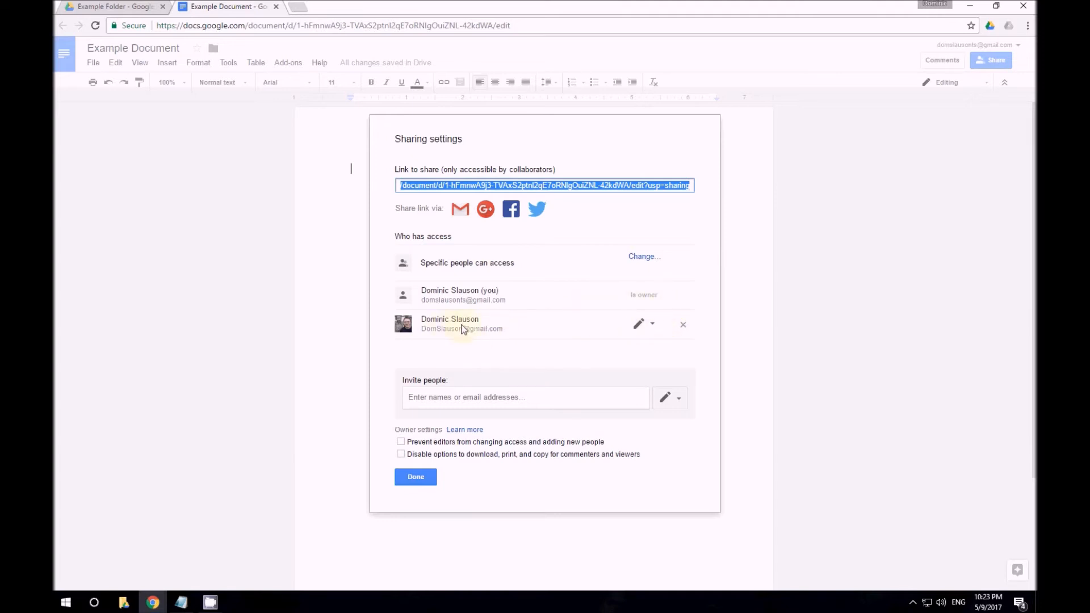
pyautogui.click(652, 329)
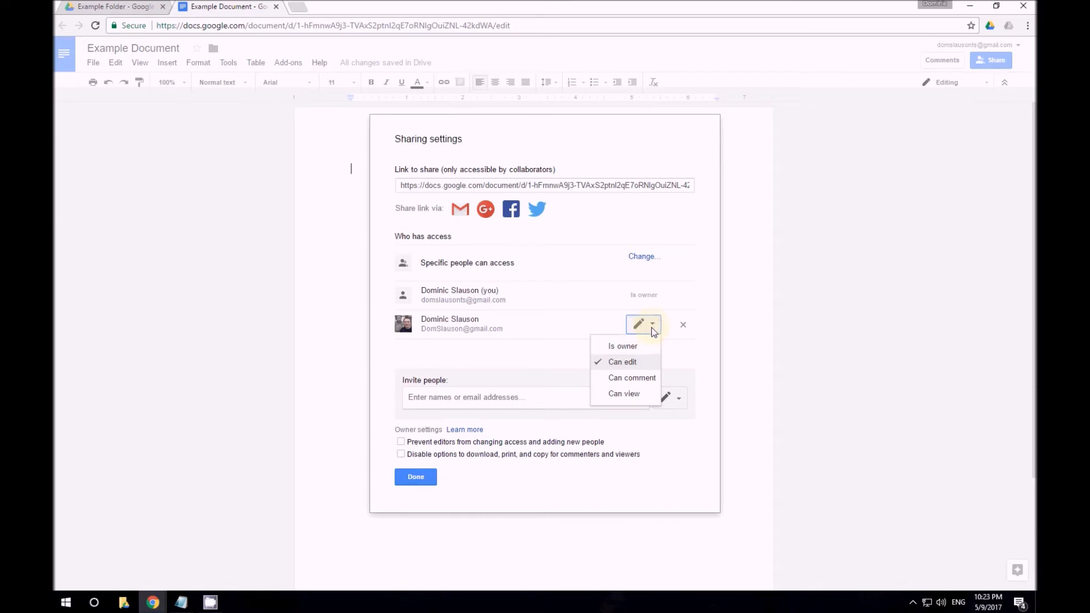
pyautogui.click(625, 395)
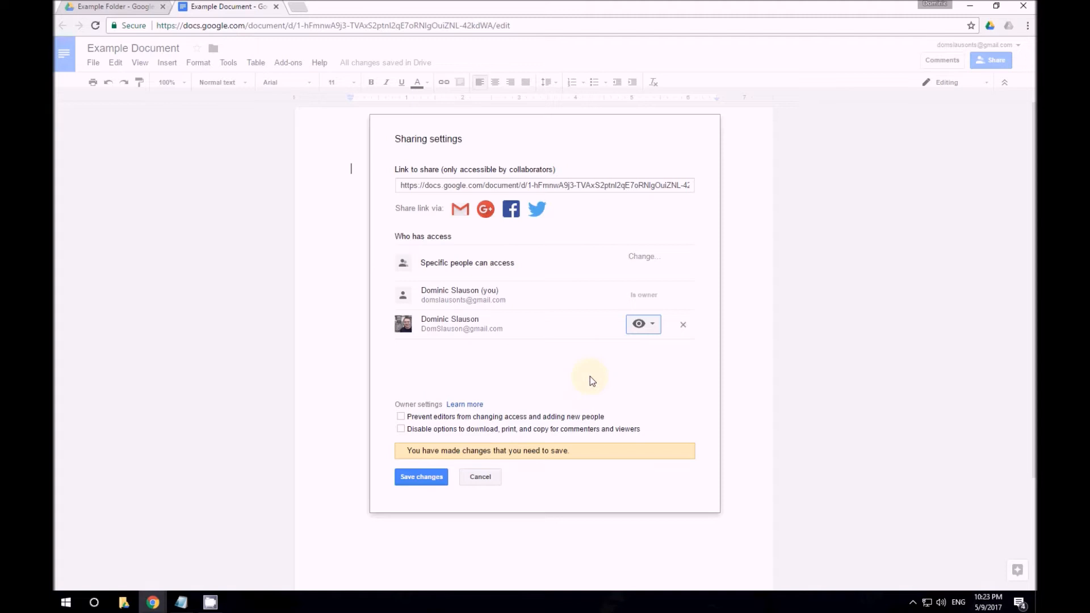
pyautogui.click(418, 479)
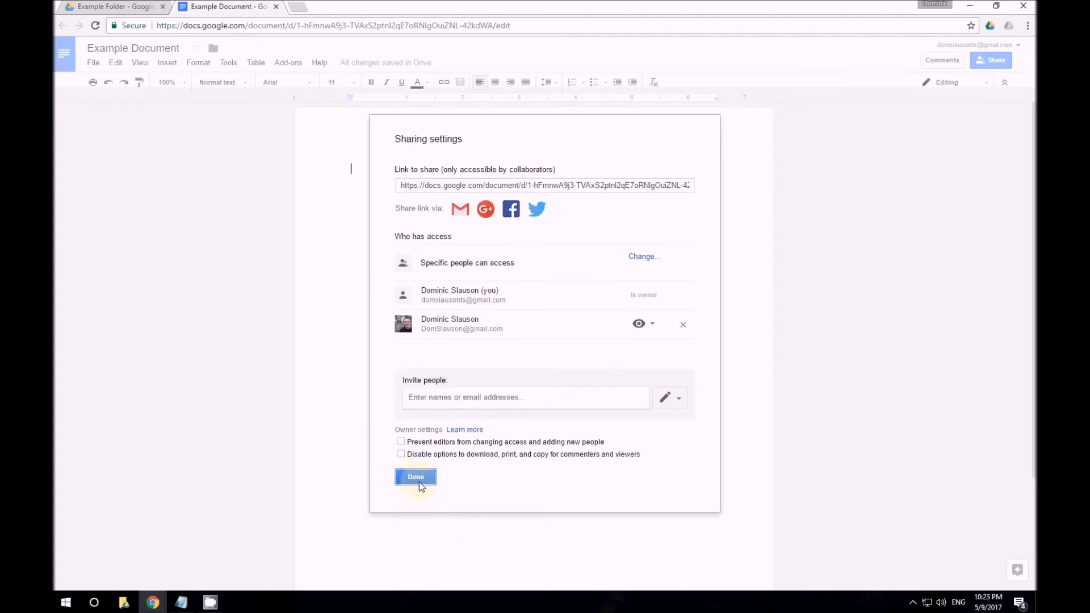
pyautogui.click(422, 480)
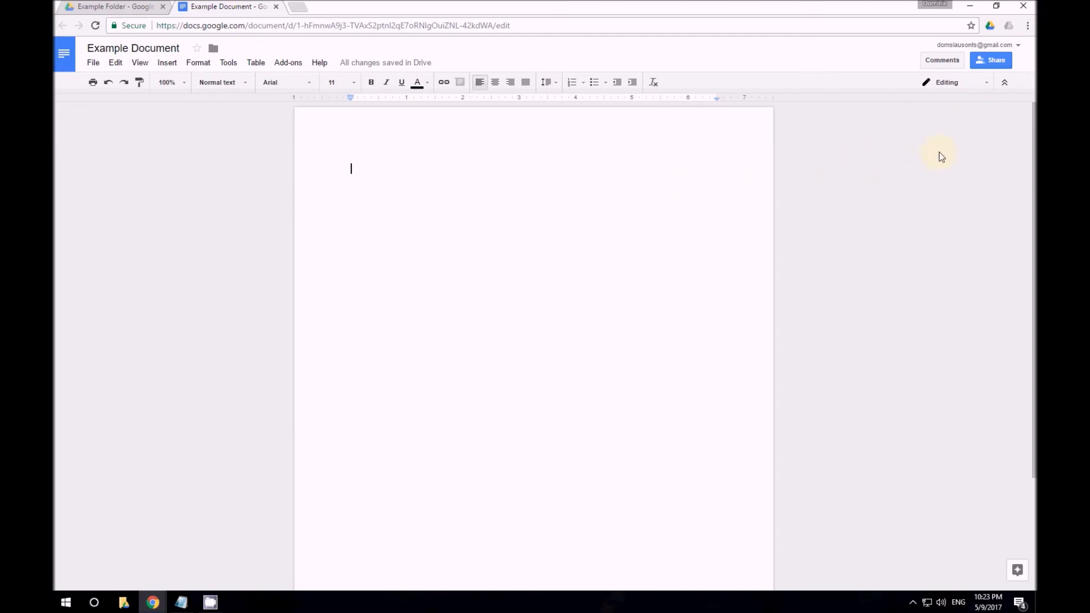
# Turn on the shareable link with access 'Anyone with the link can view'
pyautogui.click(995, 60)
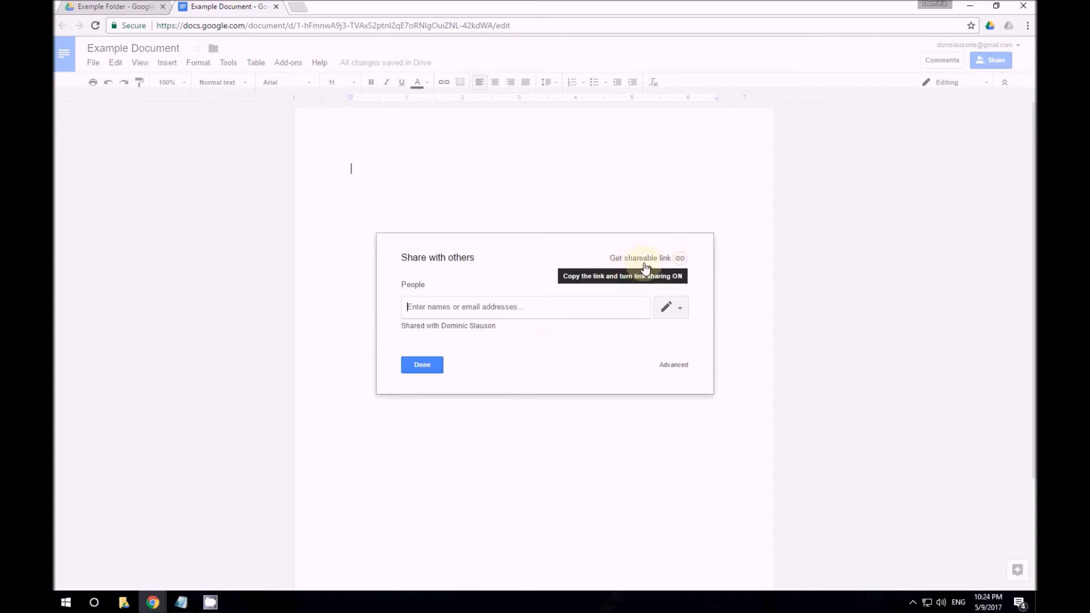
pyautogui.click(681, 259)
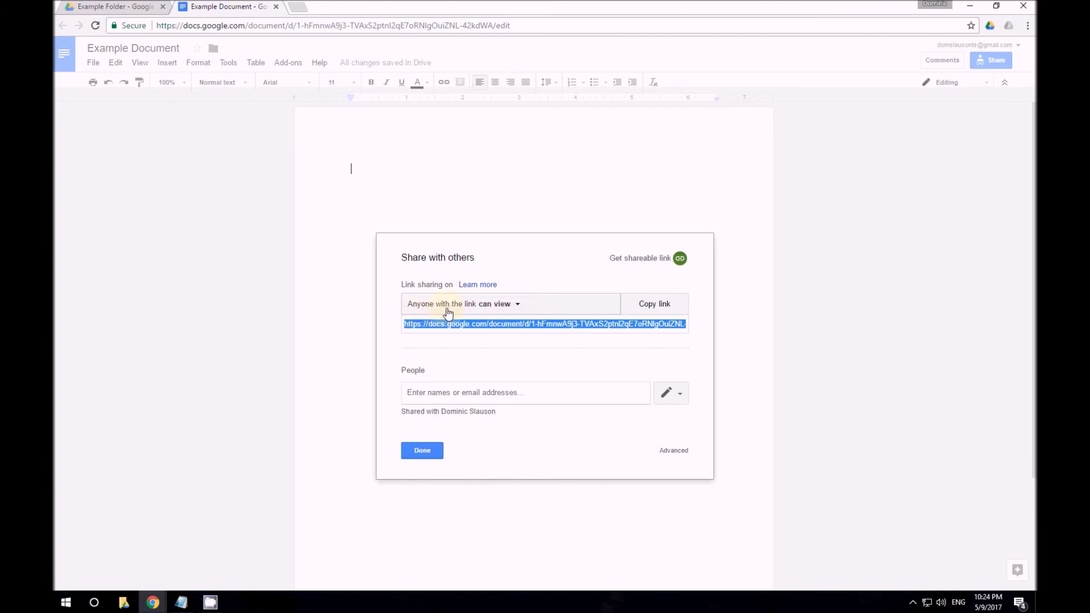
pyautogui.click(516, 307)
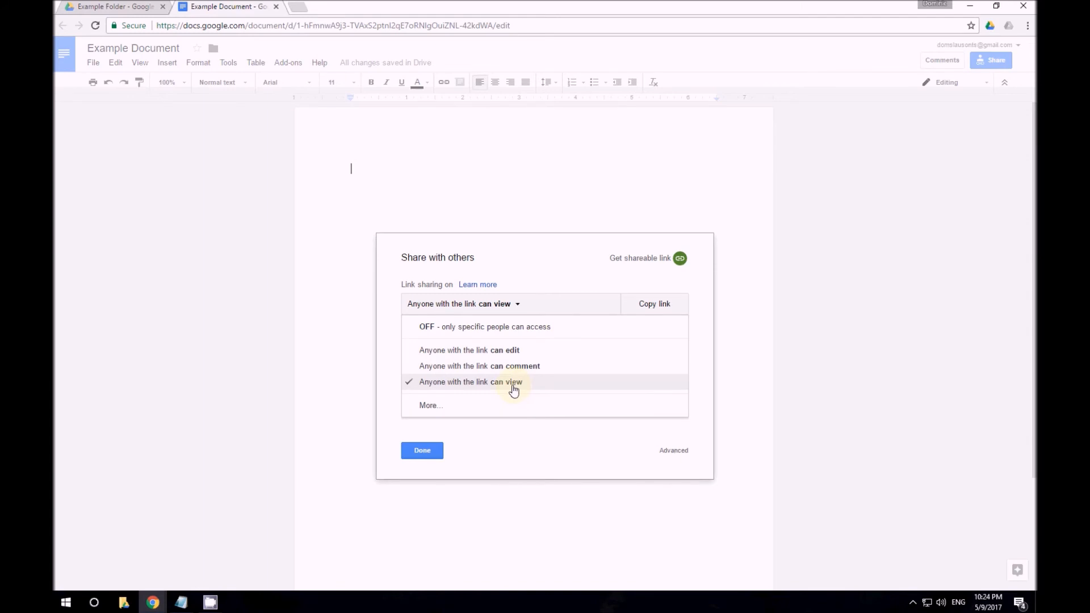
pyautogui.click(468, 384)
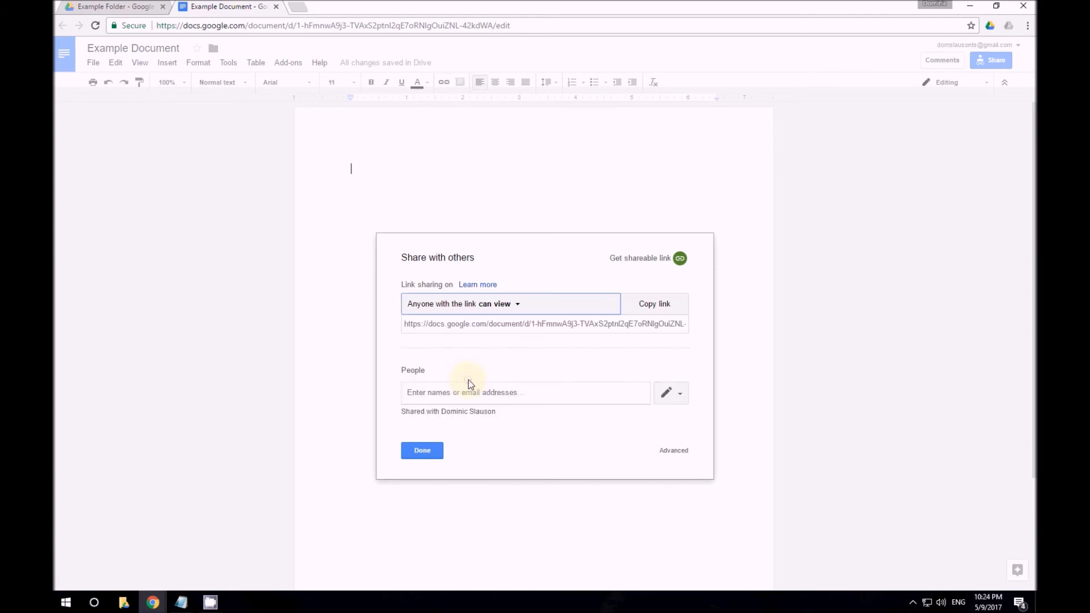
pyautogui.click(411, 325)
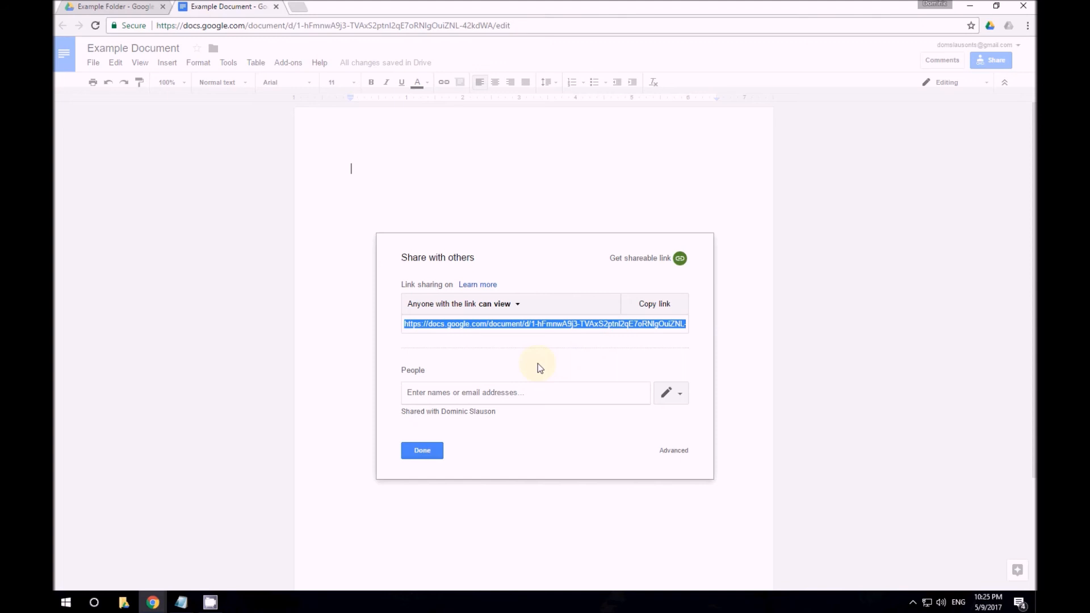
# Set link sharing to 'OFF - only specific people can access' and close the dialog
pyautogui.click(518, 306)
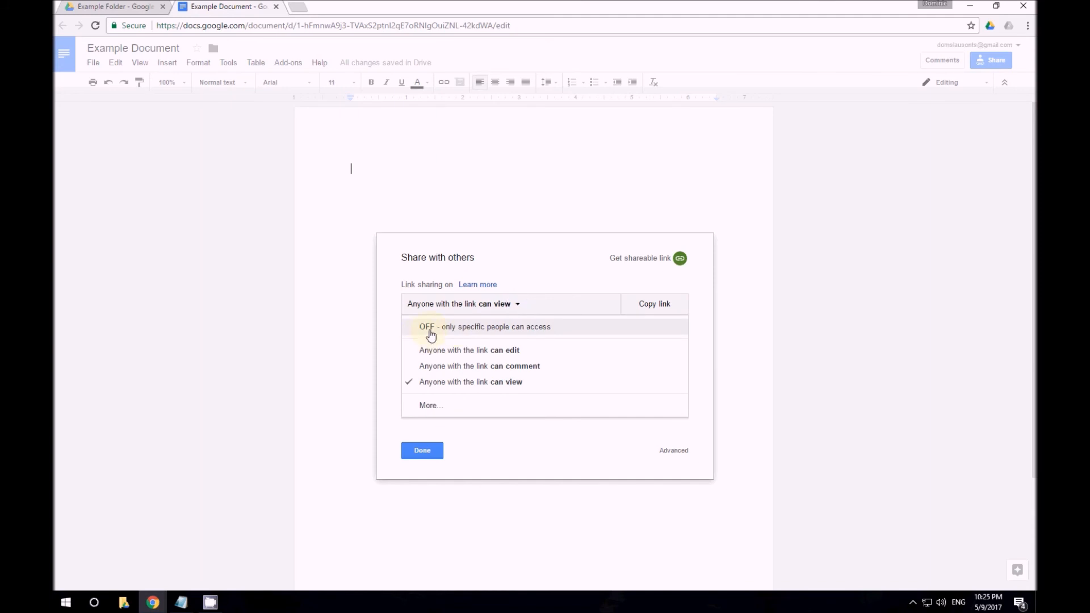
pyautogui.click(431, 334)
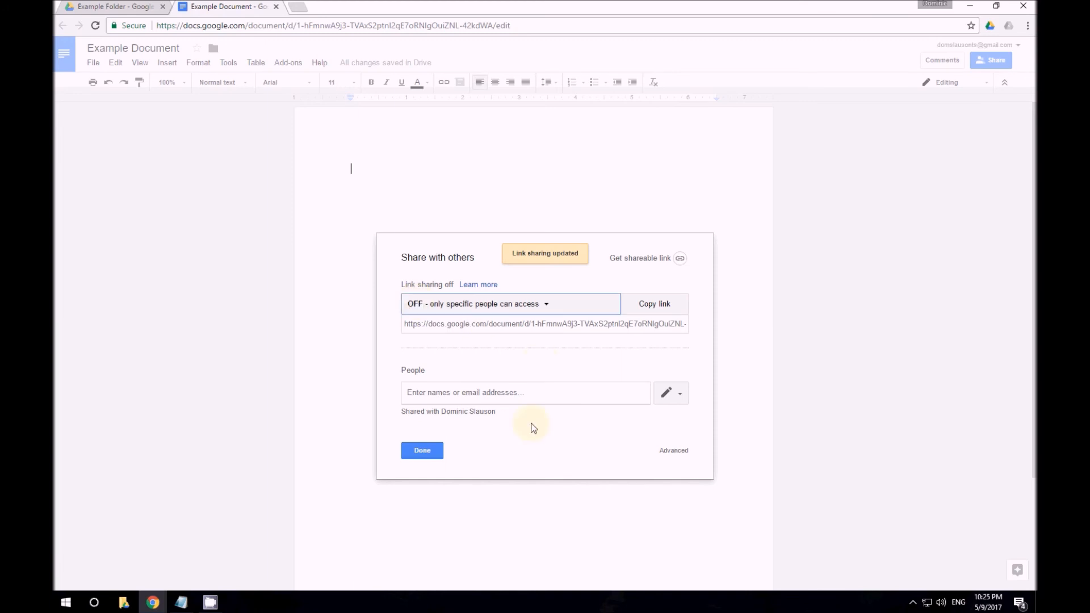
pyautogui.click(422, 454)
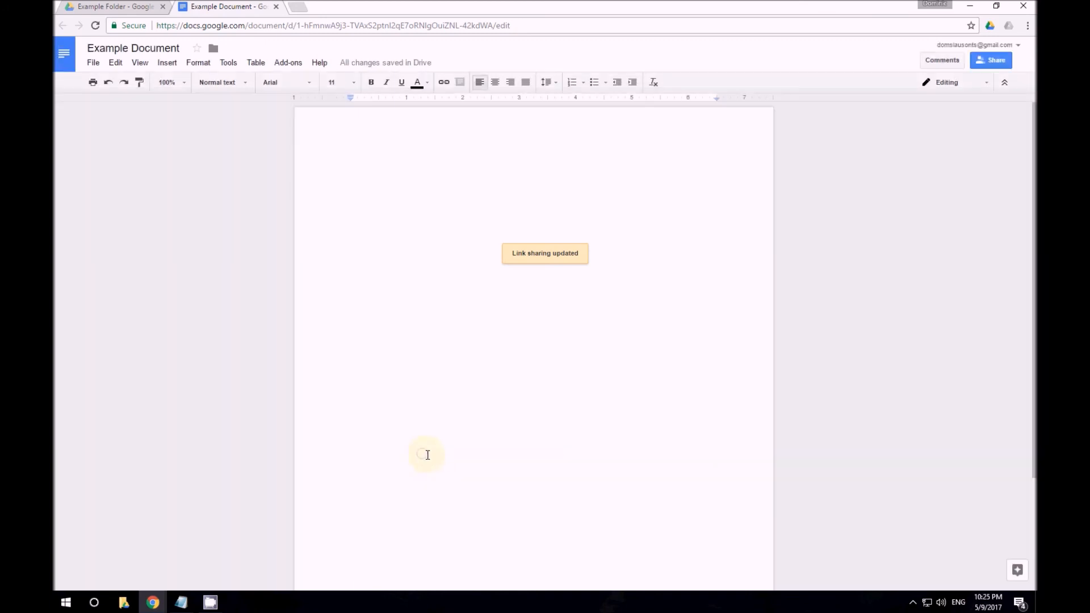